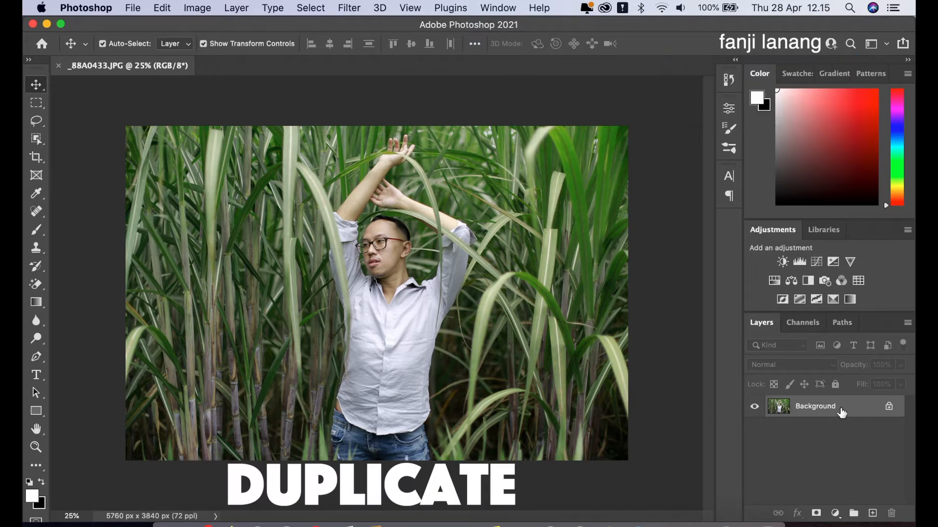
# Duplicate the Background layer and open the copy in the Camera Raw Filter.
pyautogui.moveTo(841, 413); pyautogui.dragTo(873, 512)
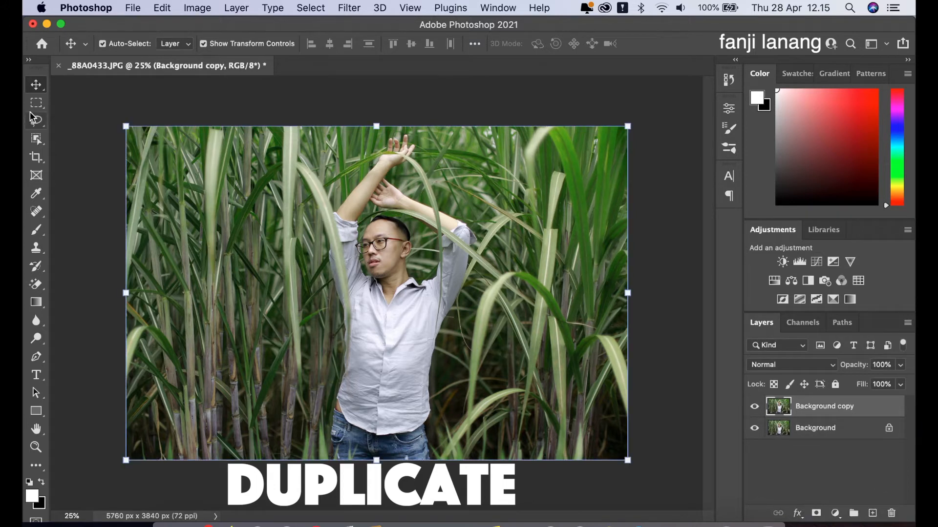
pyautogui.click(348, 8)
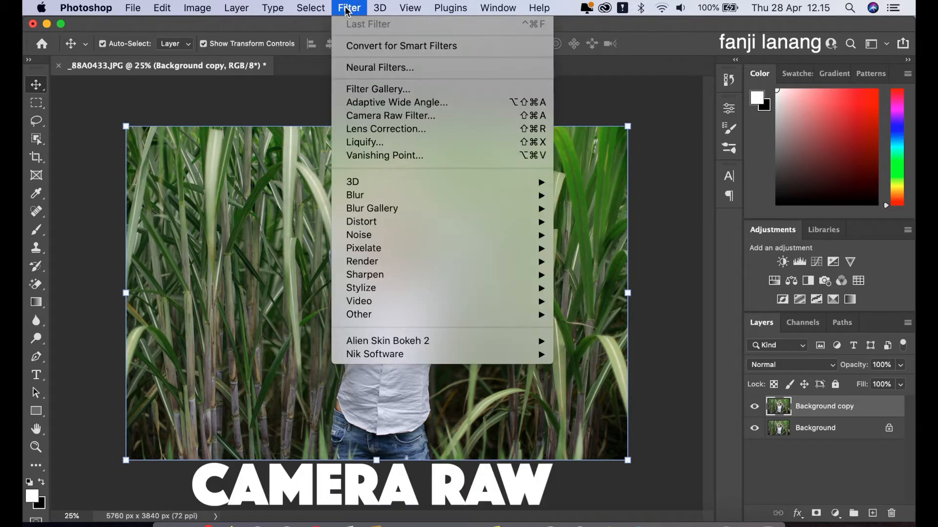
pyautogui.click(409, 116)
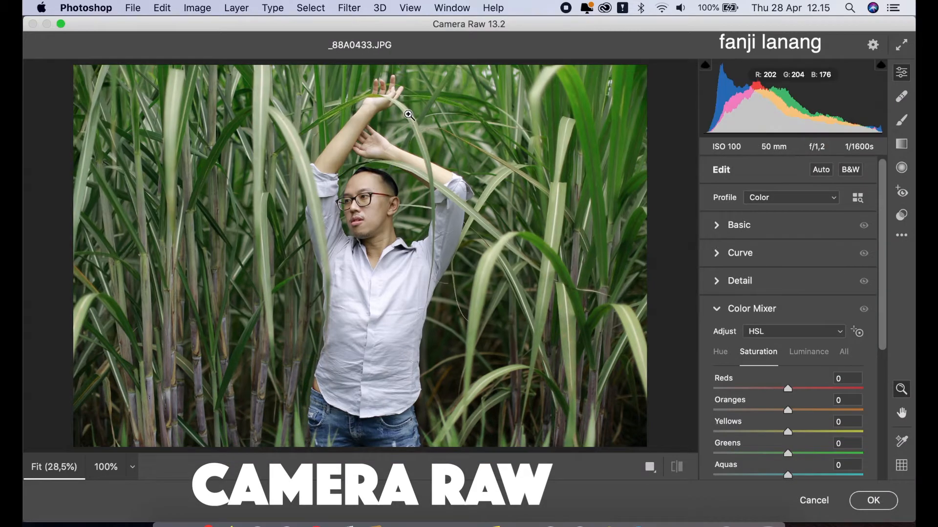
pyautogui.click(717, 309)
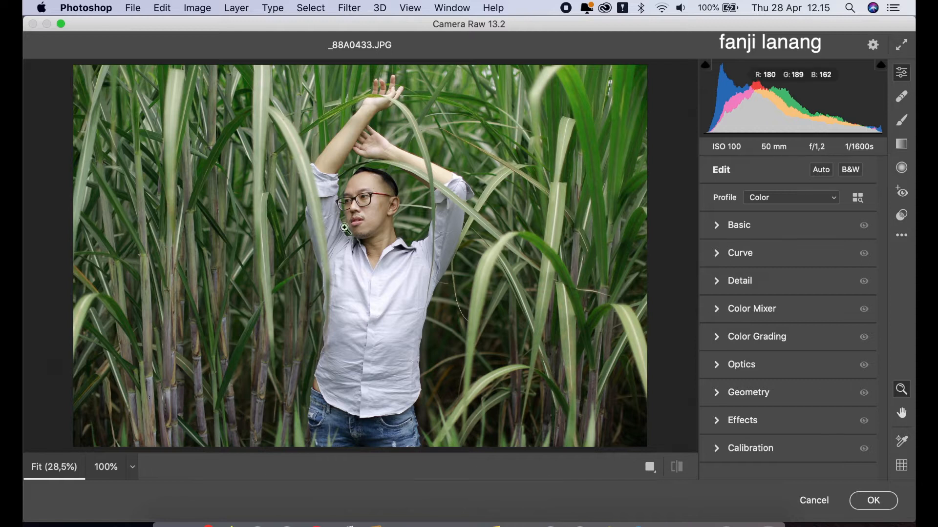
# Set the basic tone adjustments to Exposure +0.20, Contrast +10, Highlights -75, Shadows +30 and Blacks -30.
pyautogui.click(714, 225)
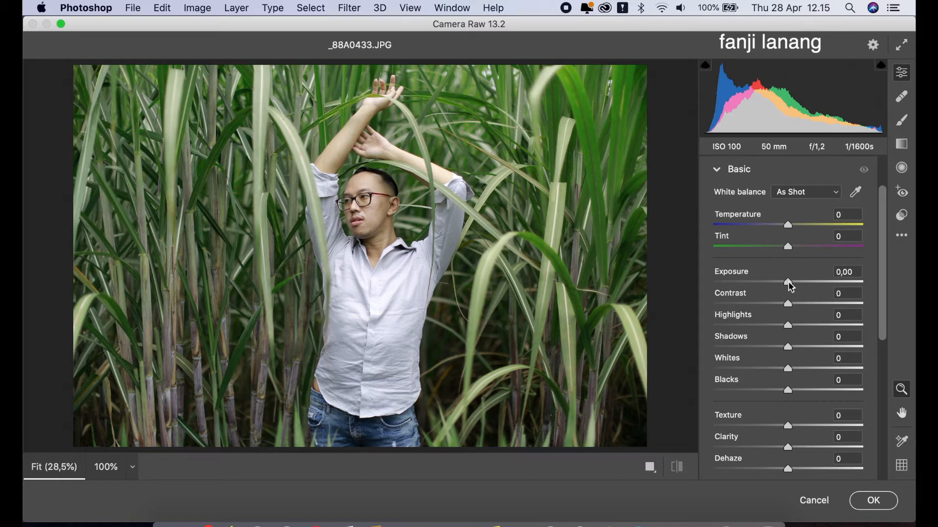
pyautogui.moveTo(789, 286); pyautogui.dragTo(793, 292)
pyautogui.moveTo(755, 326); pyautogui.dragTo(733, 348)
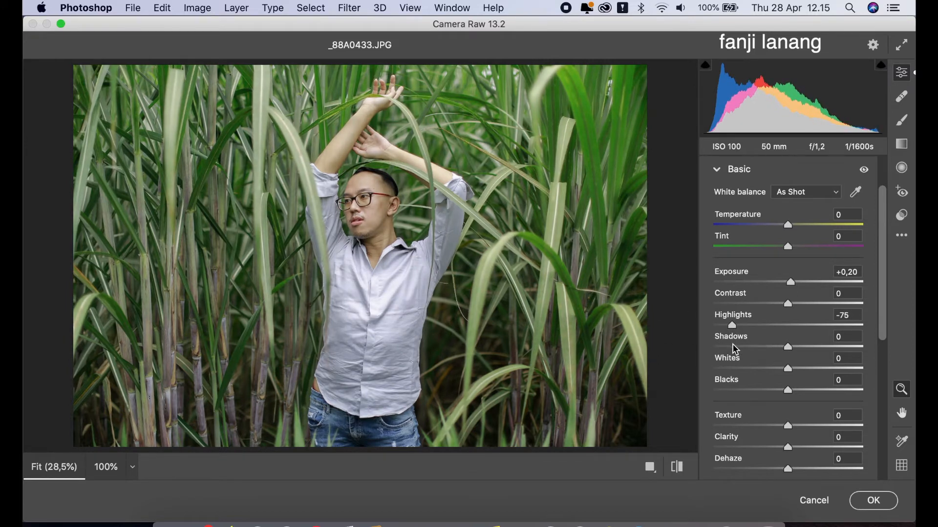
pyautogui.click(806, 346)
pyautogui.moveTo(805, 344); pyautogui.dragTo(810, 351)
pyautogui.moveTo(776, 393); pyautogui.dragTo(768, 397)
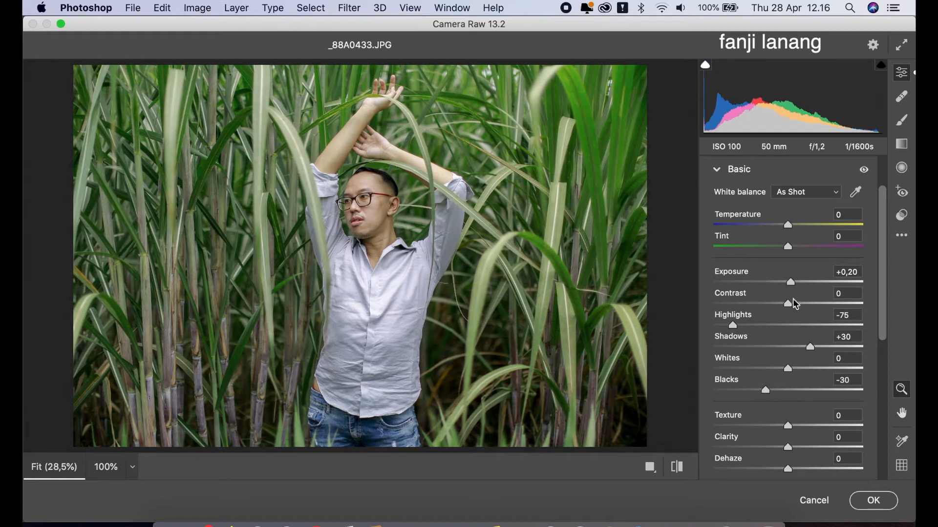
pyautogui.moveTo(789, 304); pyautogui.dragTo(797, 330)
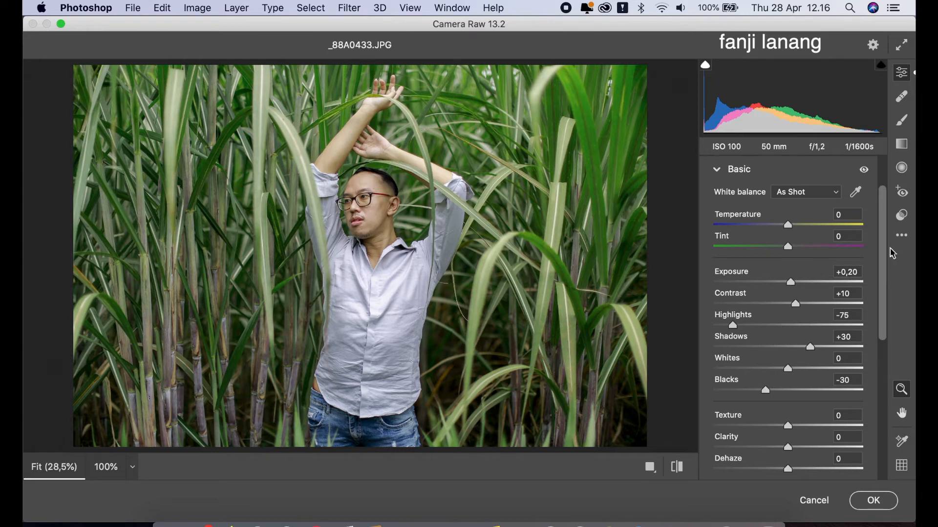
# Cool the photo's Temperature to -3, and set Texture to -5 and Clarity to +5.
pyautogui.moveTo(788, 230); pyautogui.dragTo(787, 234)
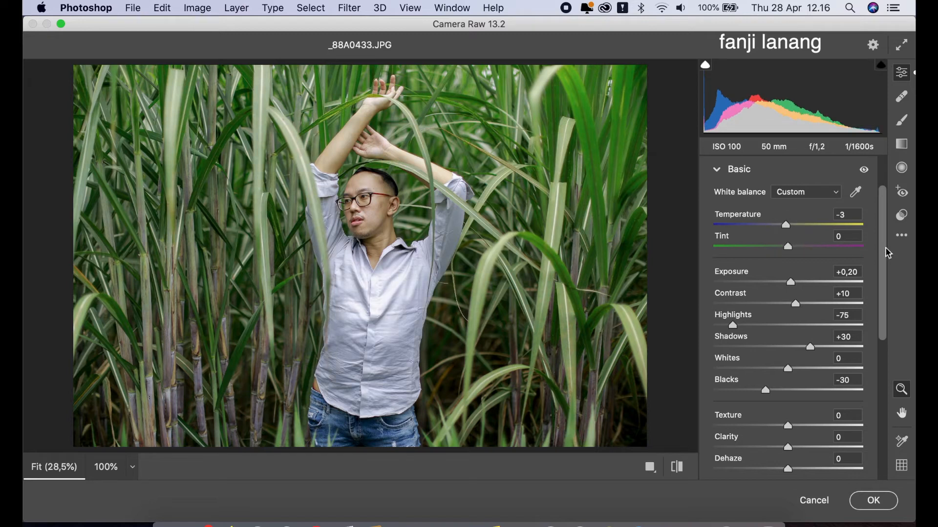
pyautogui.moveTo(887, 251); pyautogui.dragTo(888, 289)
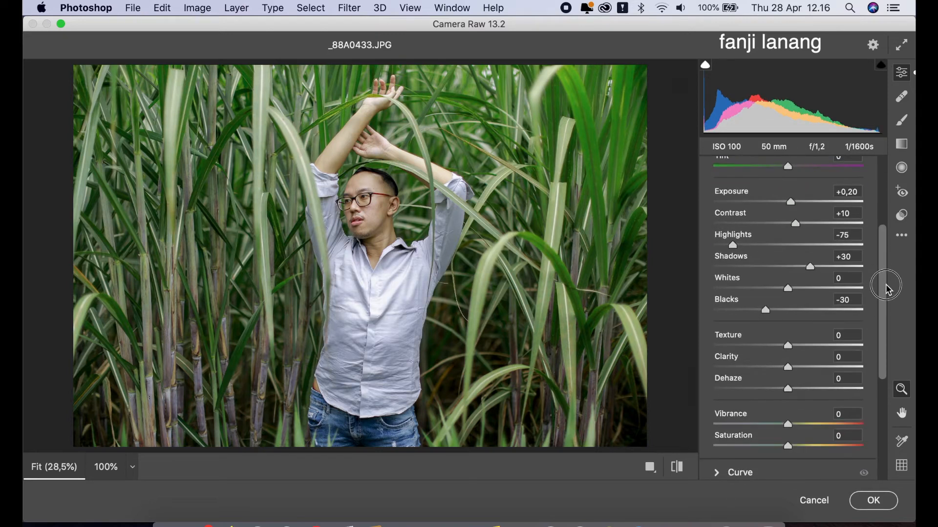
pyautogui.moveTo(791, 349); pyautogui.dragTo(797, 372)
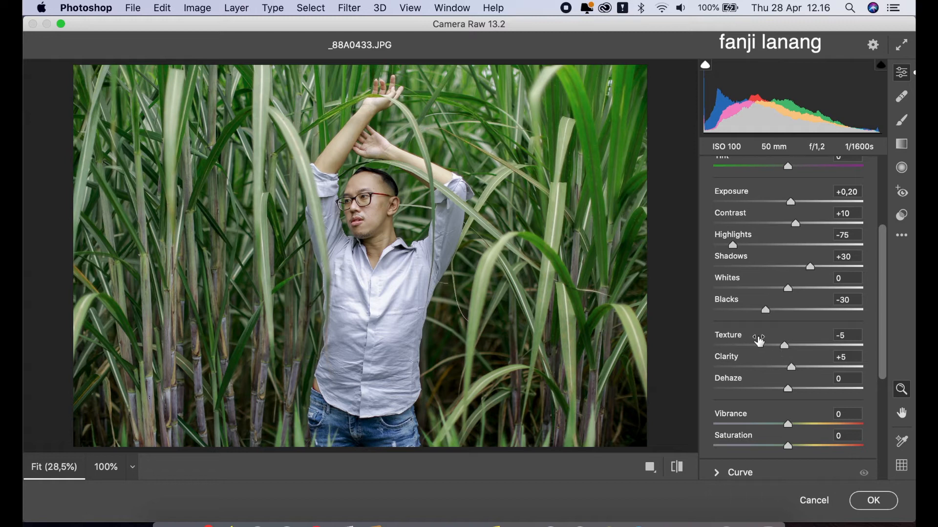
pyautogui.moveTo(885, 332); pyautogui.dragTo(887, 294)
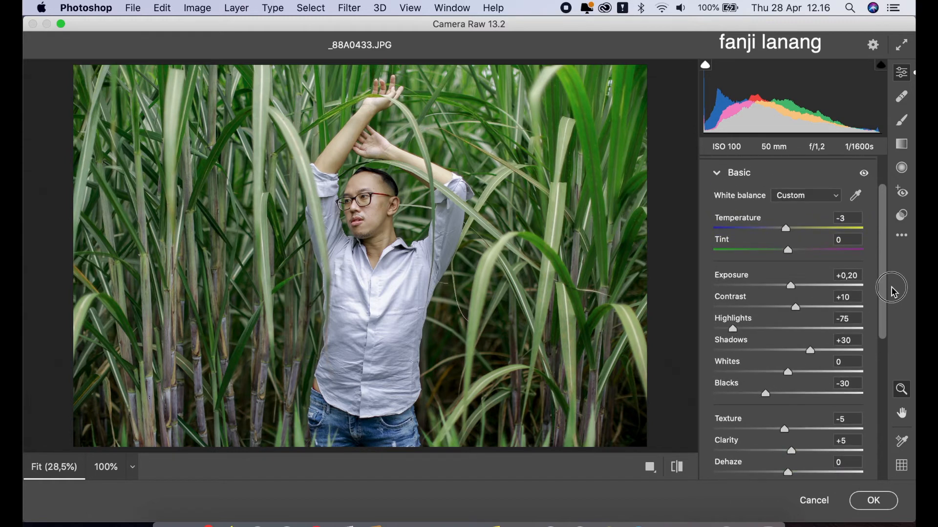
pyautogui.click(717, 173)
# Shape the point curve with shadow and midtone anchor points, raising the black point to an output of 14.
pyautogui.click(719, 254)
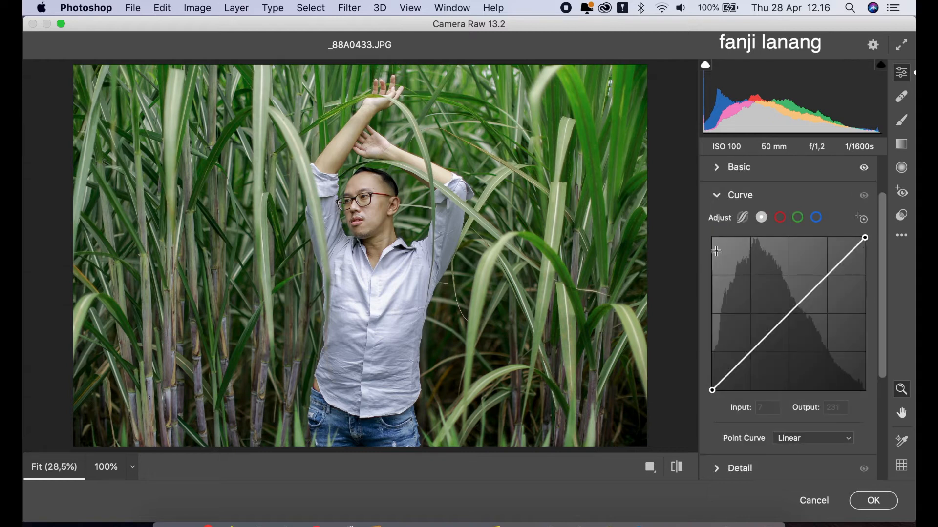
pyautogui.click(750, 355)
pyautogui.moveTo(711, 390); pyautogui.dragTo(712, 382)
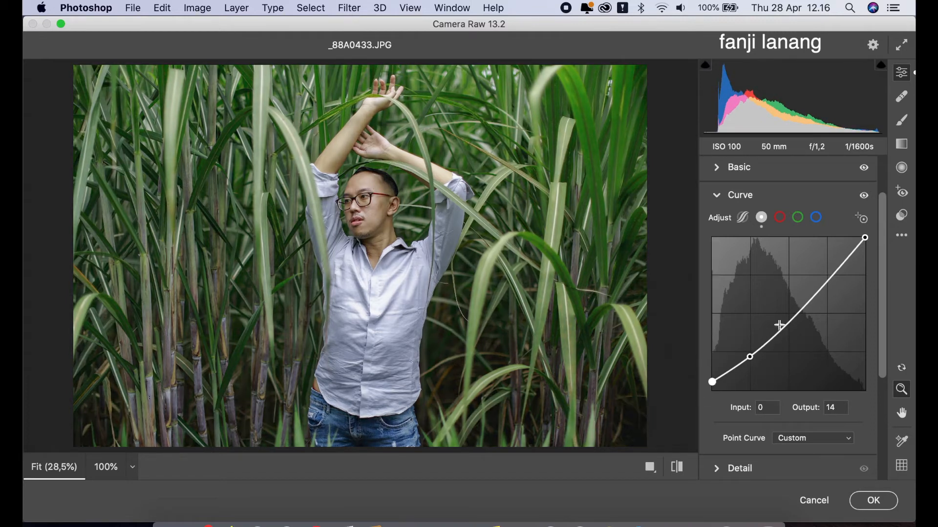
pyautogui.click(789, 313)
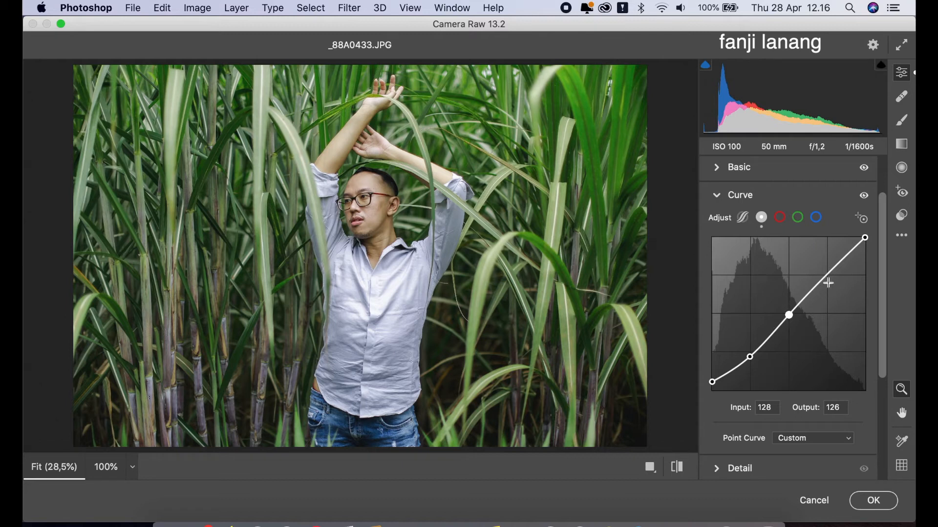
pyautogui.click(717, 197)
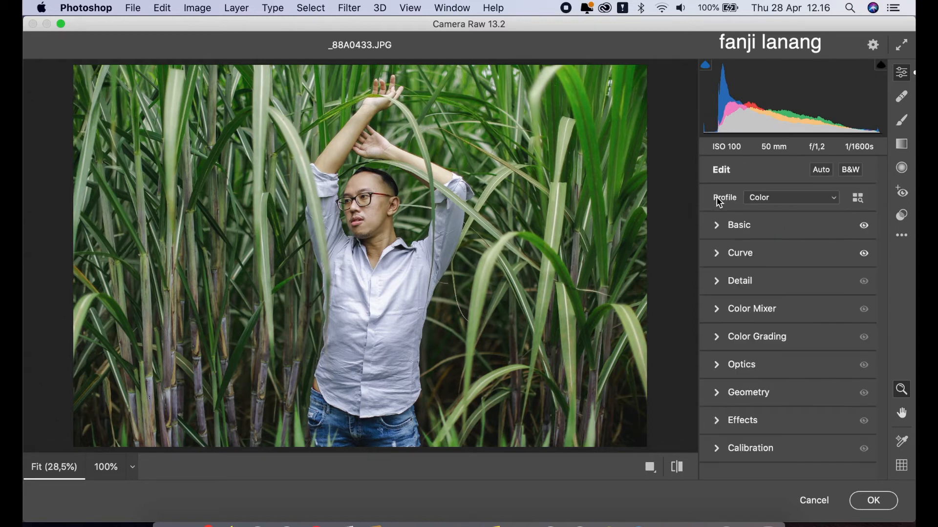
# Shift the hue slightly in the Color Mixer, and set saturation to -10 for Yellows and -15 for Greens.
pyautogui.click(717, 310)
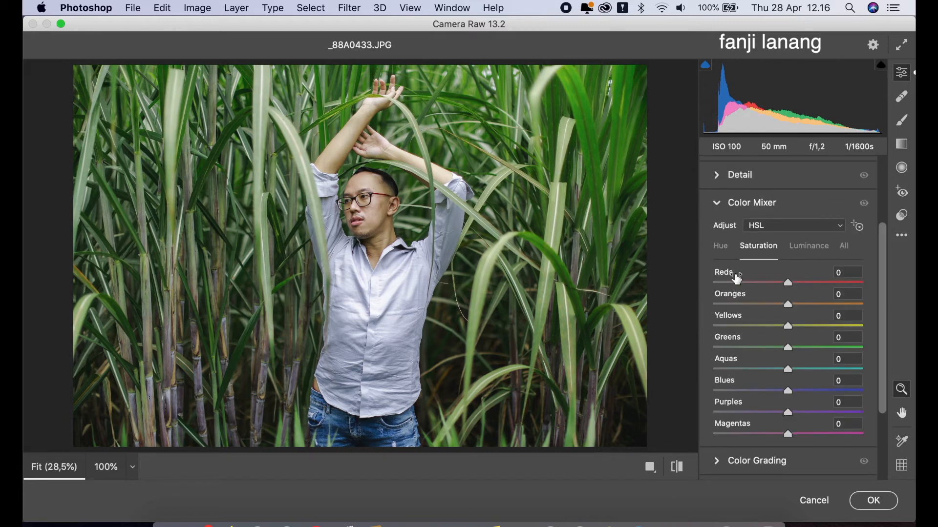
pyautogui.click(722, 247)
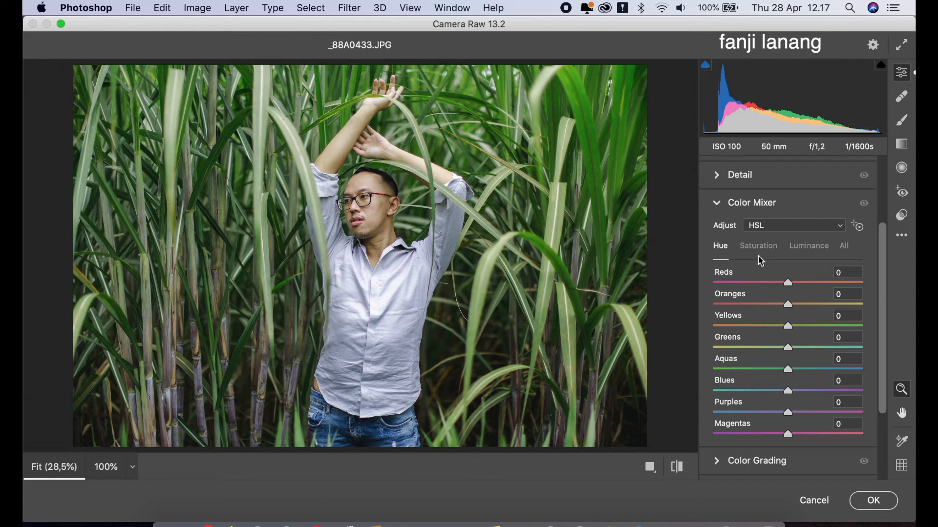
pyautogui.moveTo(786, 310)
pyautogui.mouseDown()
pyautogui.moveTo(720, 315)
pyautogui.moveTo(781, 326)
pyautogui.mouseUp()
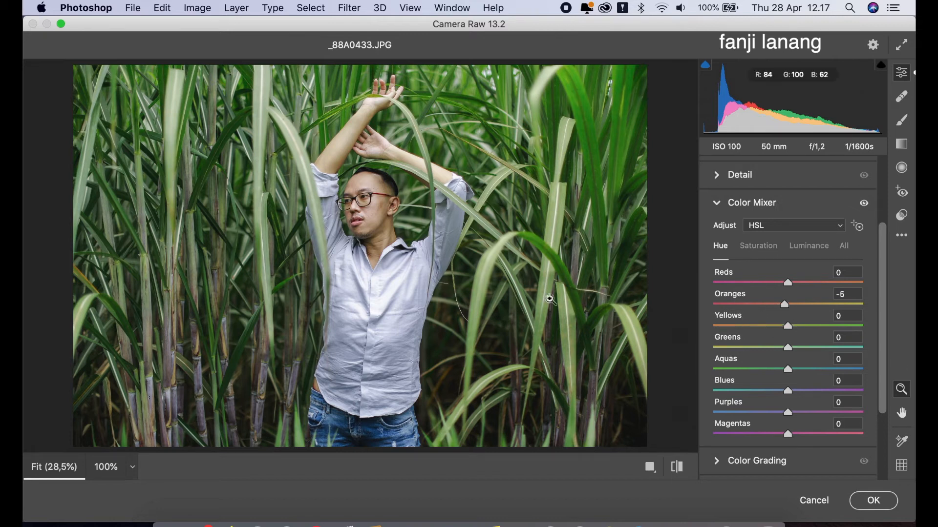
pyautogui.click(766, 248)
pyautogui.moveTo(780, 347); pyautogui.dragTo(783, 332)
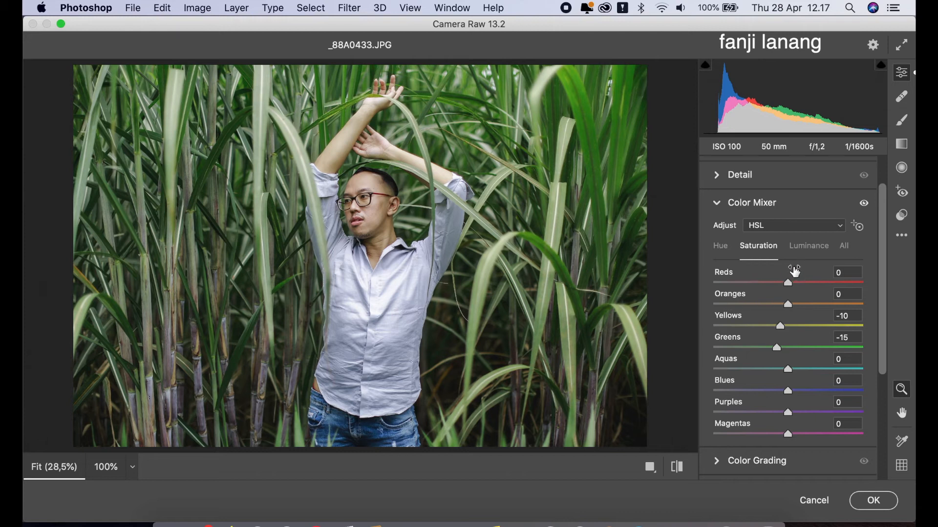
pyautogui.click(716, 202)
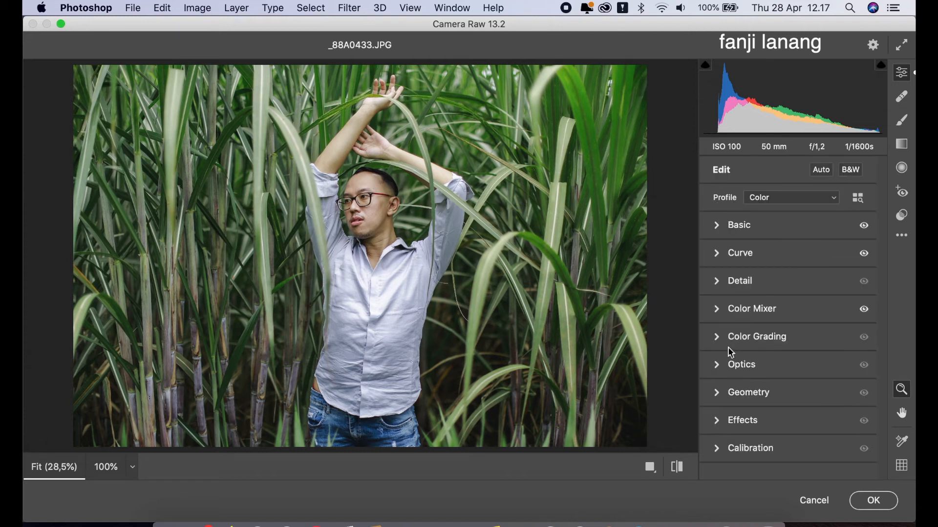
# Darken the photo's edges with an Optics vignette of -38 and a midpoint of 0.
pyautogui.click(722, 368)
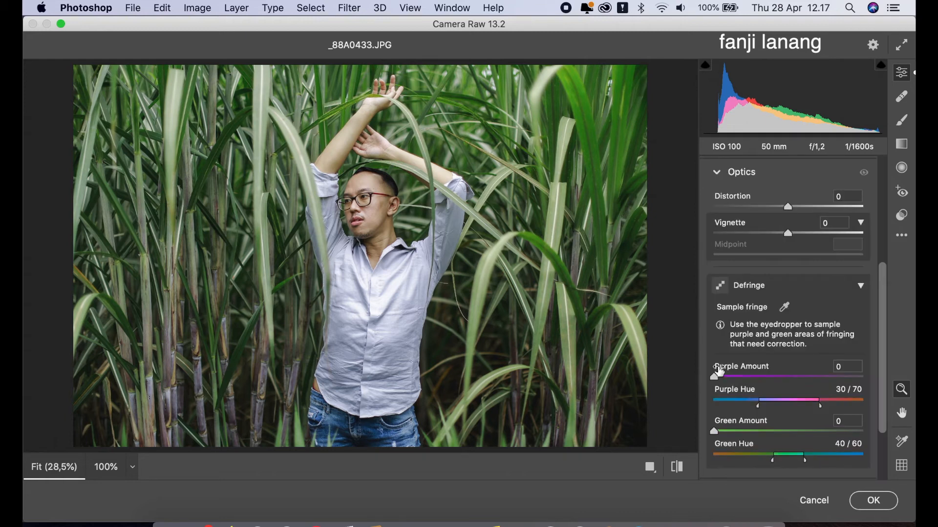
pyautogui.click(760, 234)
pyautogui.moveTo(760, 255); pyautogui.dragTo(711, 262)
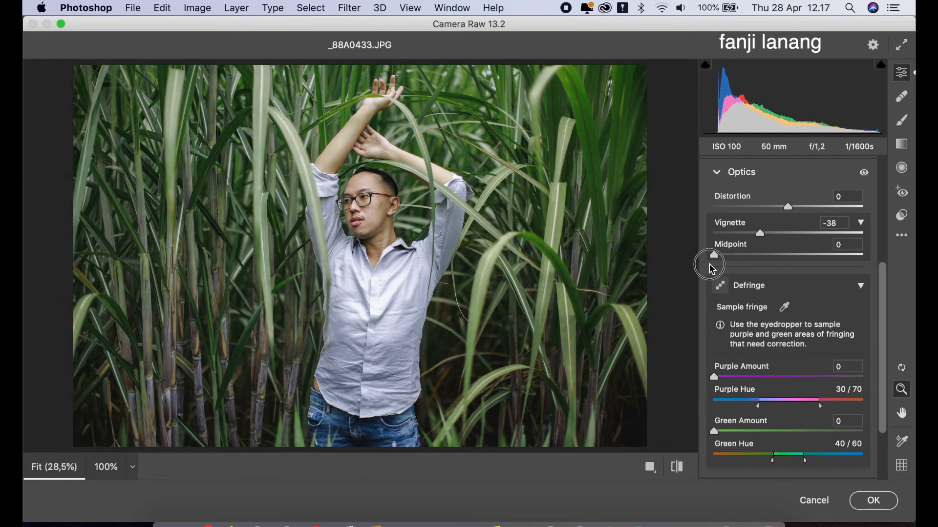
pyautogui.click(717, 172)
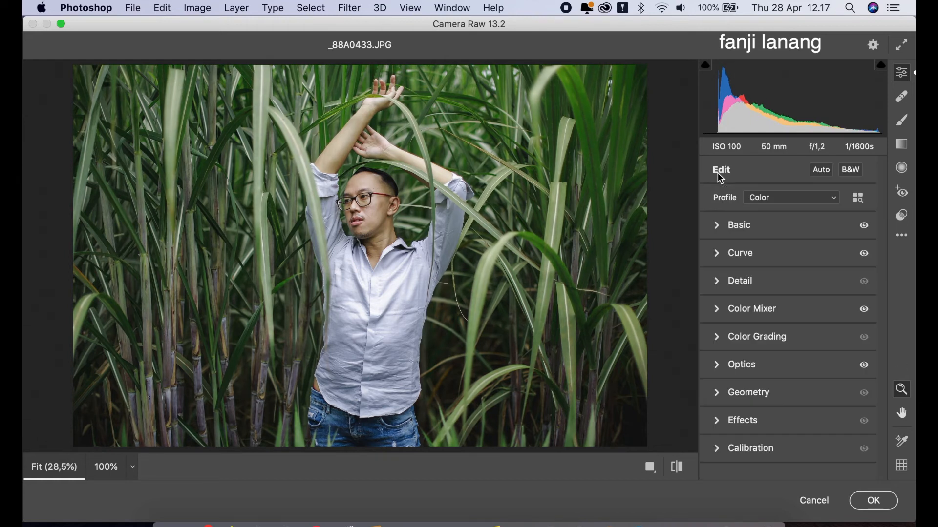
# Calibrate the colors with Red Primary hue +50, Green Primary hue +100 and Green Primary saturation +10.
pyautogui.click(717, 451)
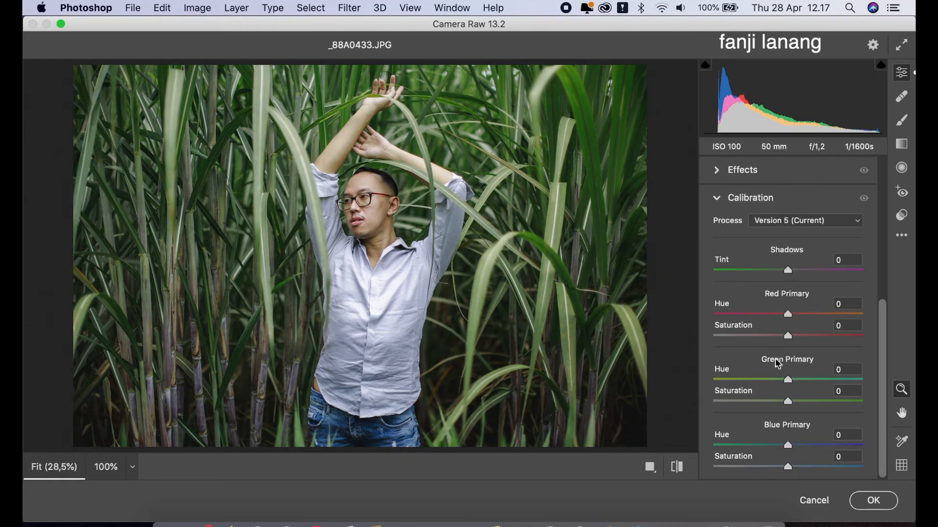
pyautogui.click(802, 316)
pyautogui.moveTo(802, 316); pyautogui.dragTo(808, 320)
pyautogui.moveTo(806, 386); pyautogui.dragTo(906, 387)
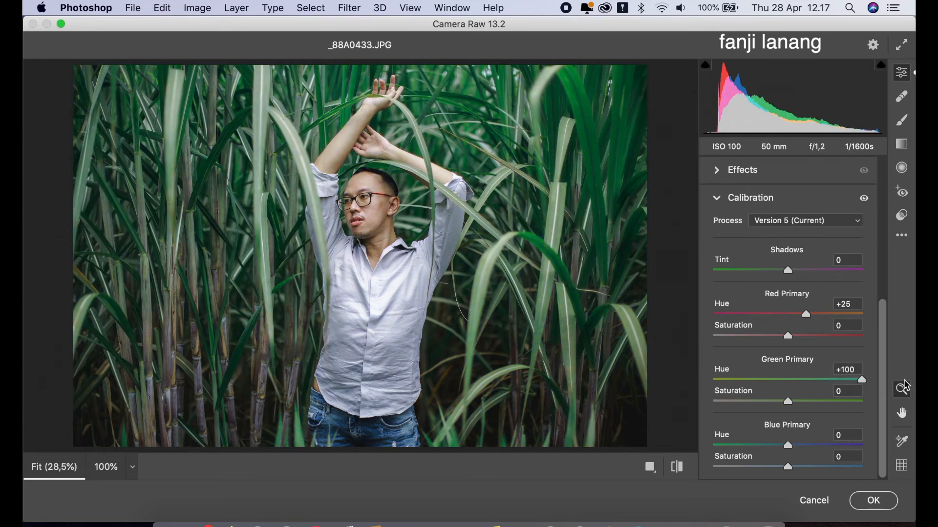
pyautogui.click(819, 315)
pyautogui.moveTo(819, 318)
pyautogui.mouseDown()
pyautogui.moveTo(839, 323)
pyautogui.moveTo(815, 331)
pyautogui.mouseUp()
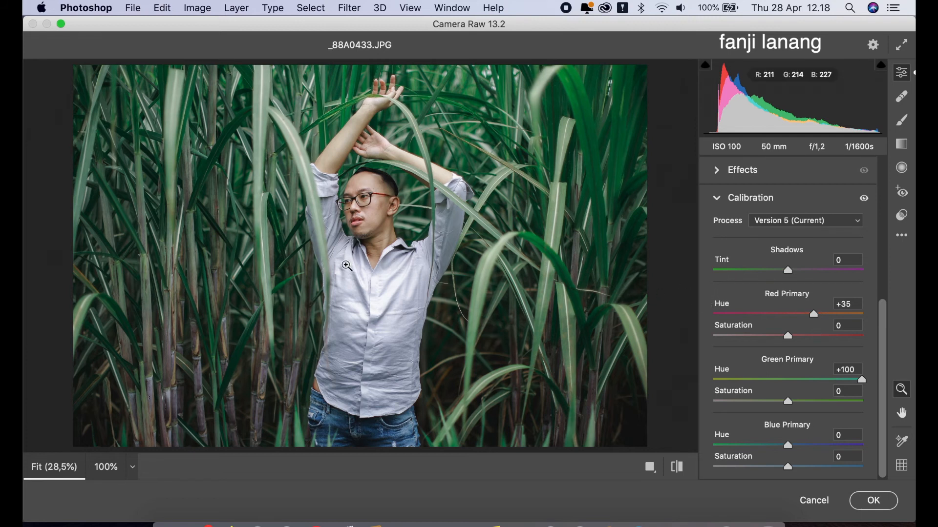
pyautogui.click(830, 315)
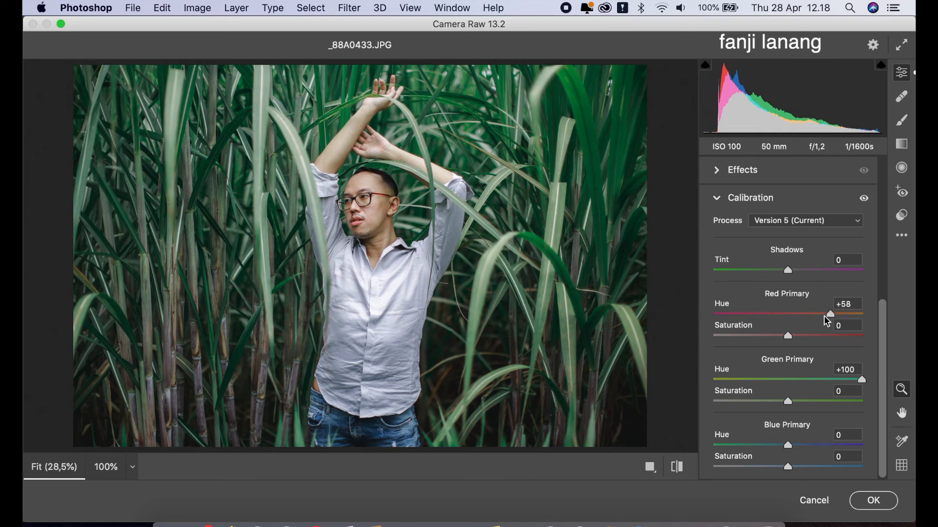
pyautogui.moveTo(826, 318); pyautogui.dragTo(828, 320)
pyautogui.moveTo(788, 405)
pyautogui.mouseDown()
pyautogui.moveTo(753, 396)
pyautogui.moveTo(663, 414)
pyautogui.moveTo(846, 409)
pyautogui.moveTo(794, 419)
pyautogui.mouseUp()
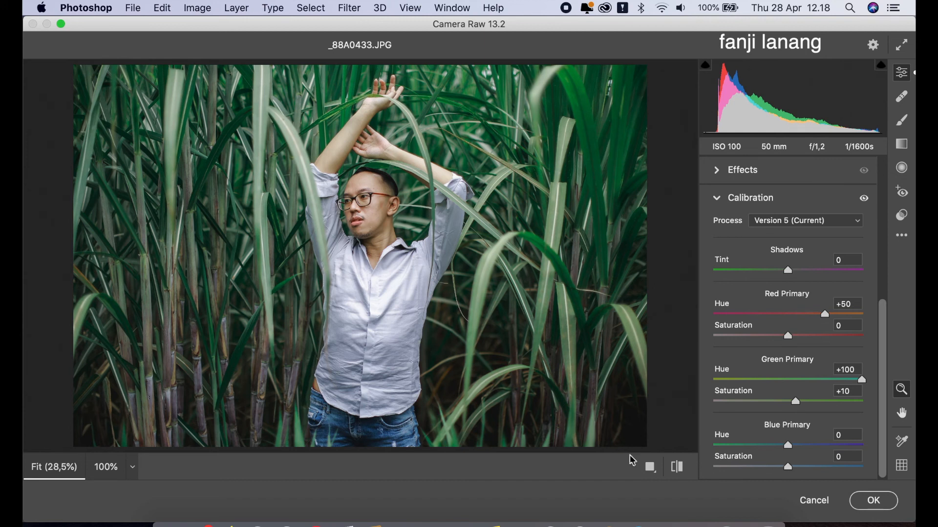
# Compare the photo before and after the edits, and apply the Camera Raw adjustments to the layer copy.
pyautogui.click(675, 469)
pyautogui.click(675, 469)
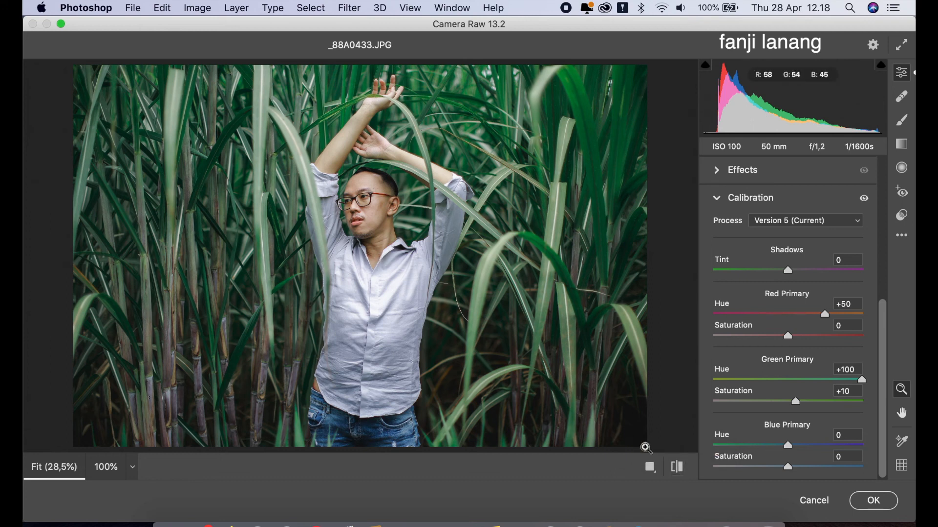
pyautogui.click(873, 502)
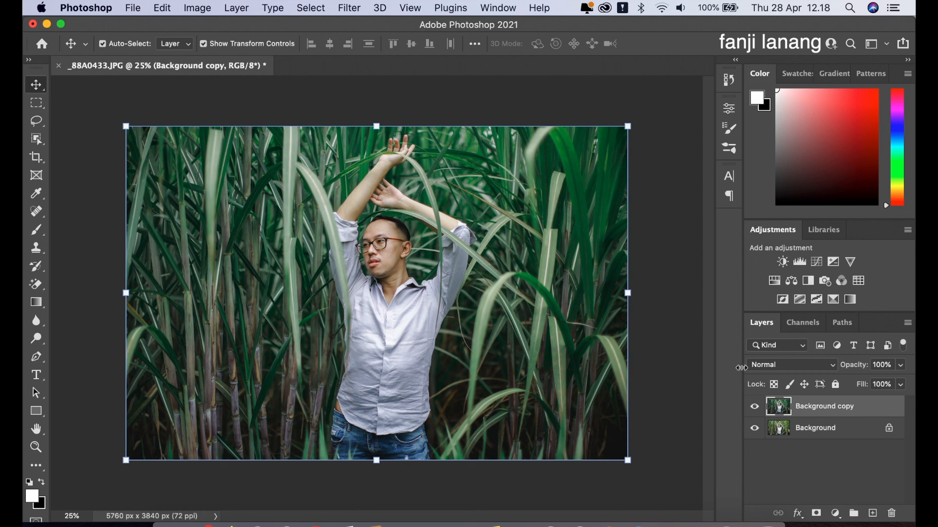
# Add an empty layer above the edited copy and choose the 400 px signature brush preset.
pyautogui.click(872, 513)
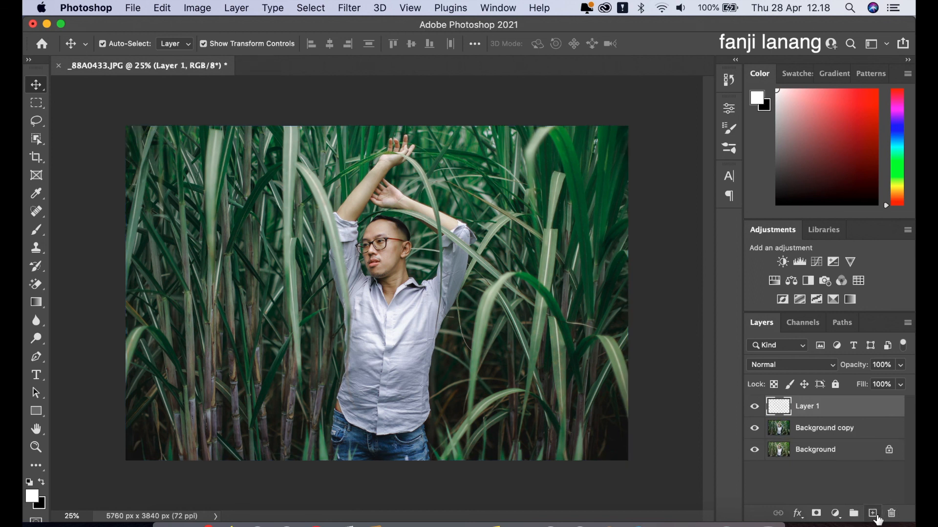
pyautogui.click(36, 229)
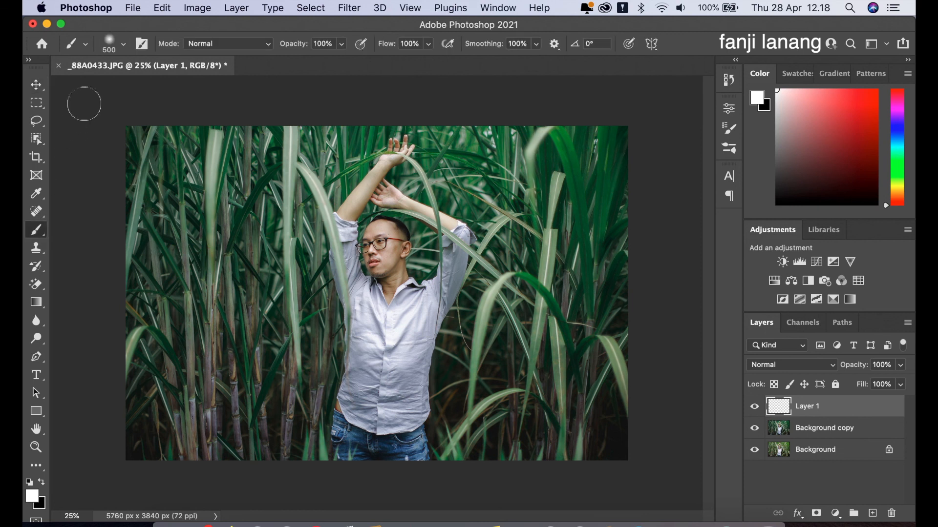
pyautogui.click(115, 44)
pyautogui.click(117, 171)
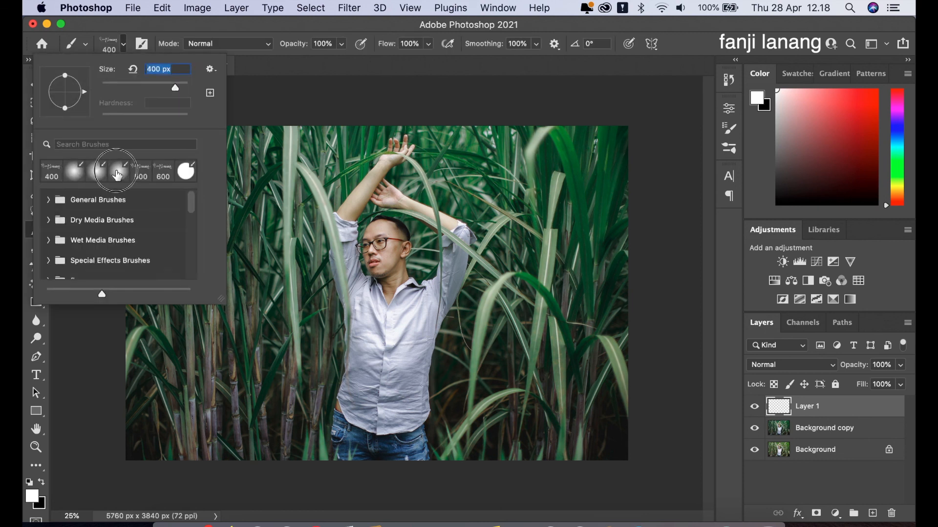
pyautogui.click(456, 68)
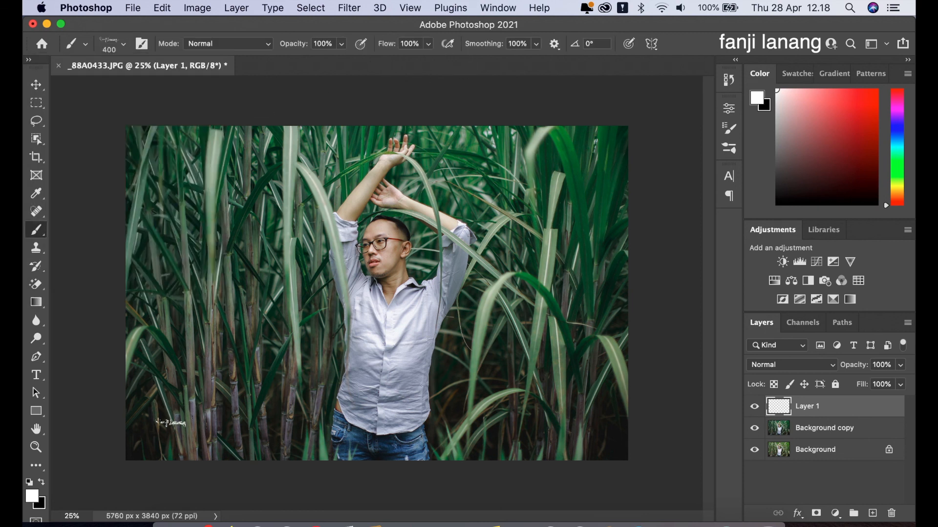